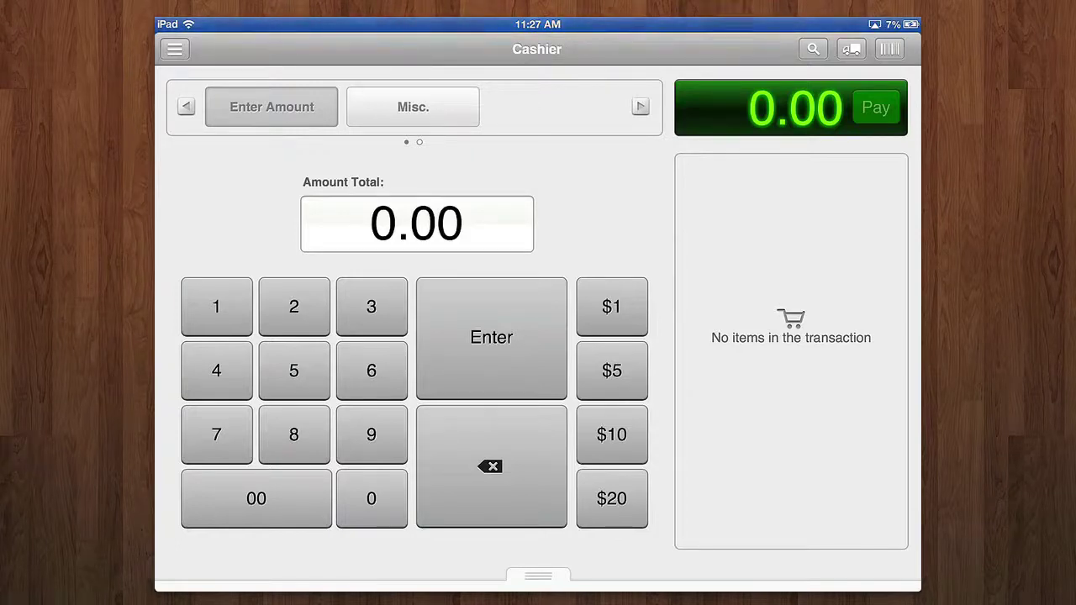
Show the app's section sidebar beside the empty 0.00 sale, hide it, then show it again
click(174, 49)
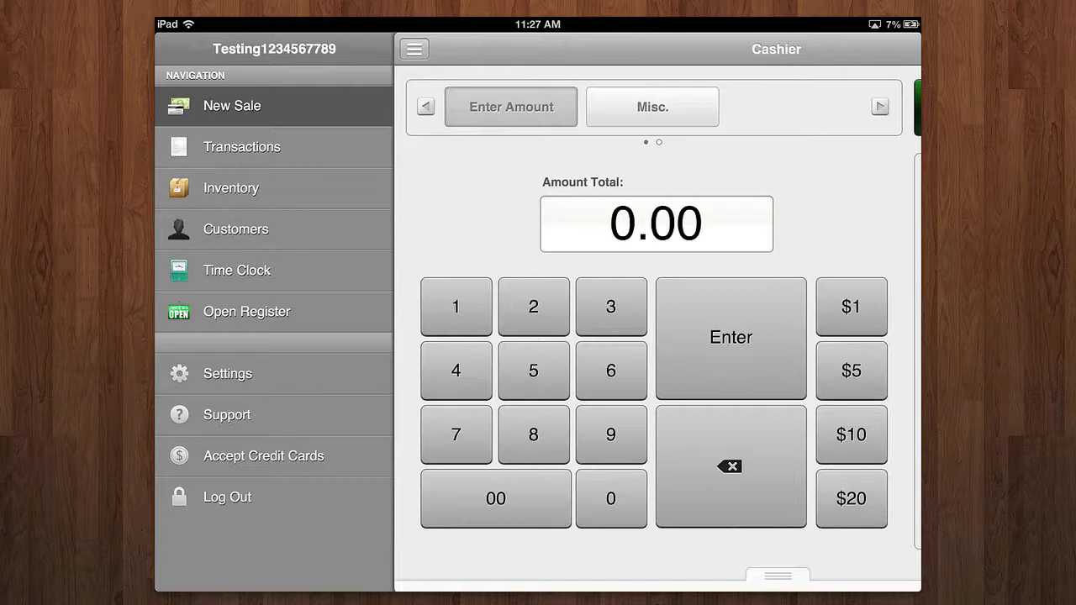
click(414, 49)
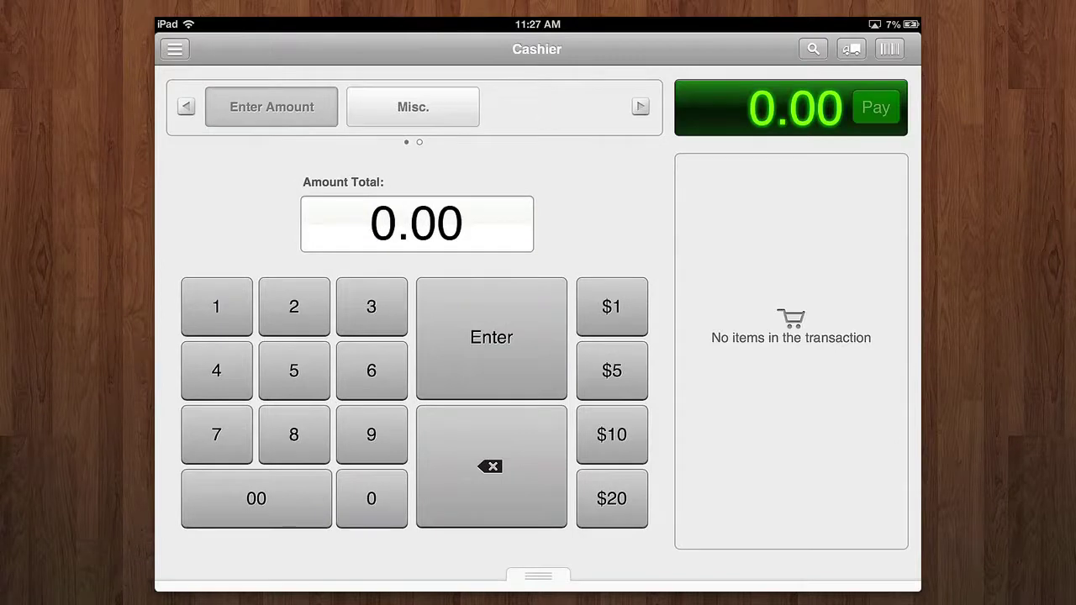
click(174, 49)
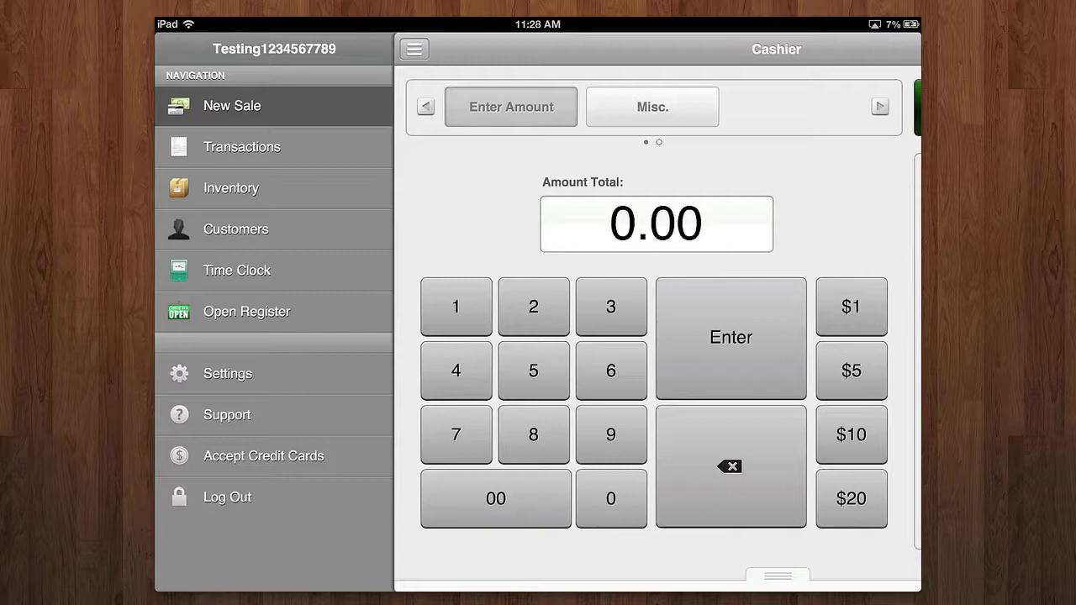
View the Transactions history, which shows no completed transactions, then bring the section list back
click(242, 146)
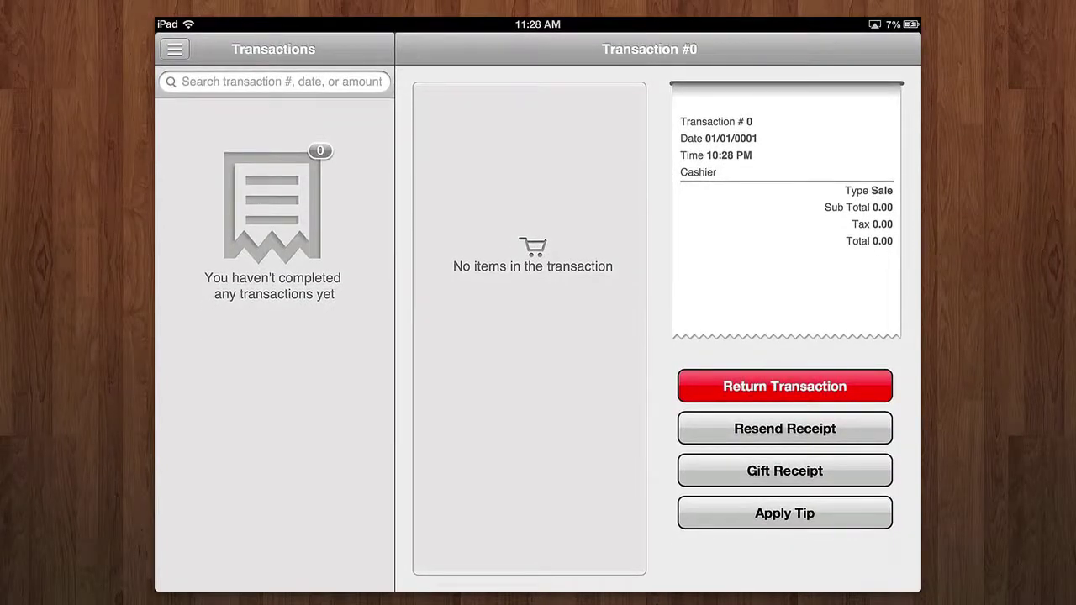
click(174, 49)
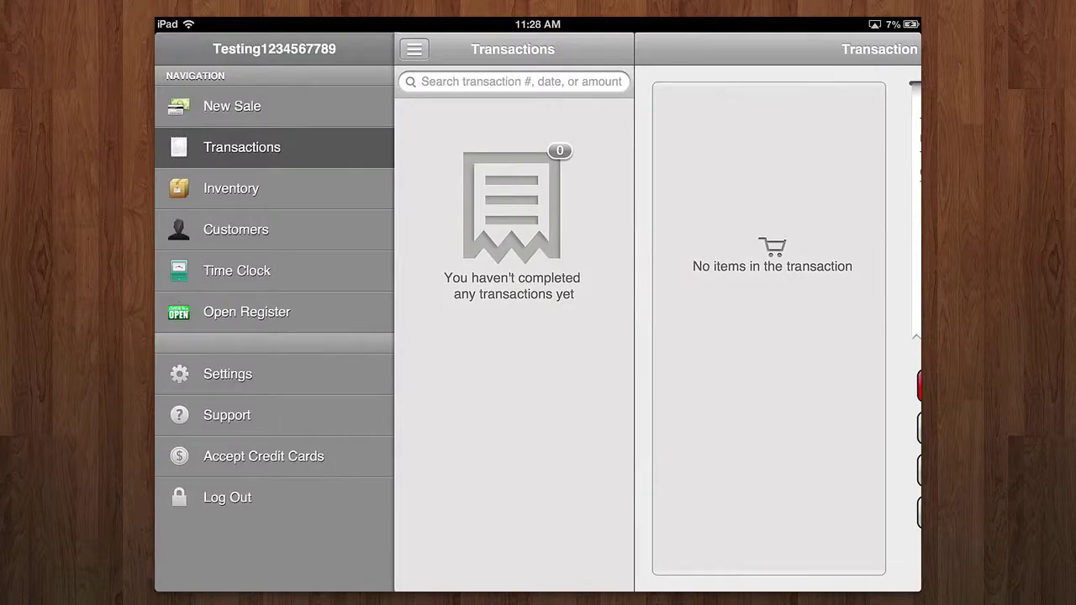
Browse the Inventory items such as Bacon, Extra Cheese, Fries and Hamburger with their prices
click(231, 189)
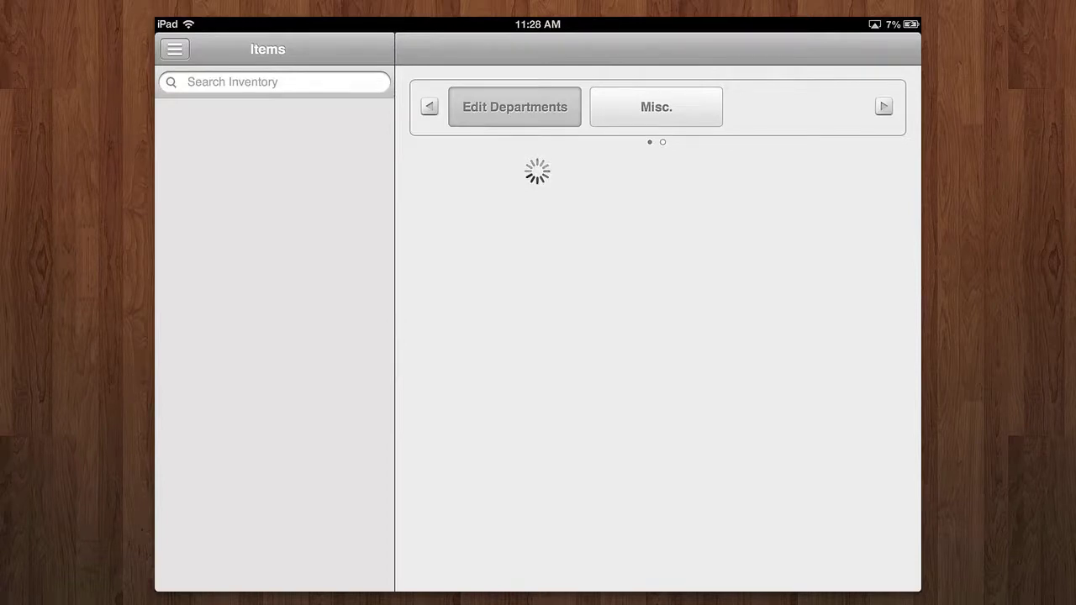
scroll(274, 345, down, 3)
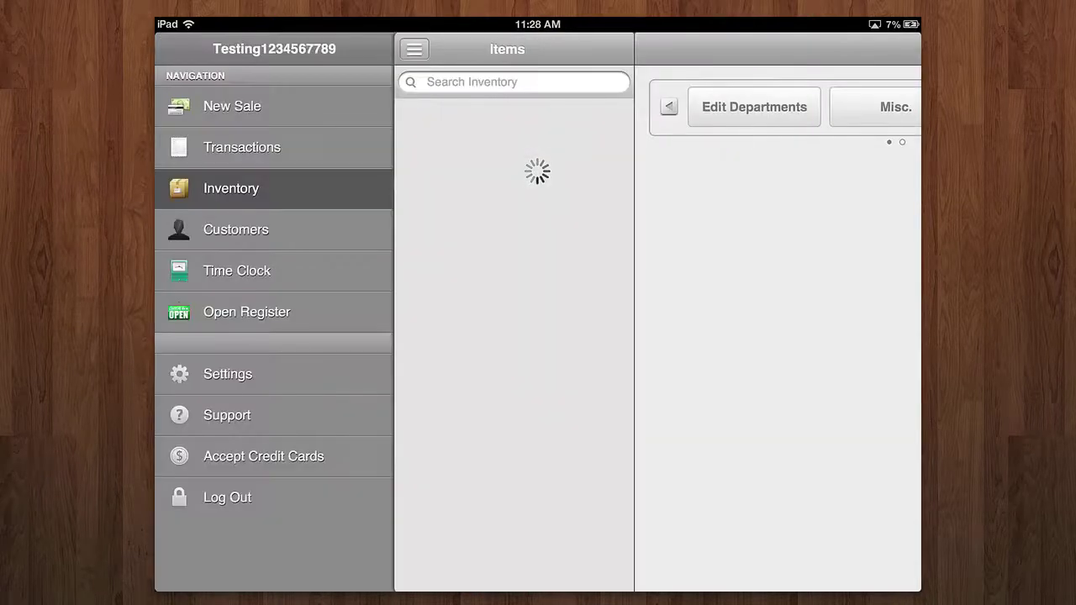
click(236, 229)
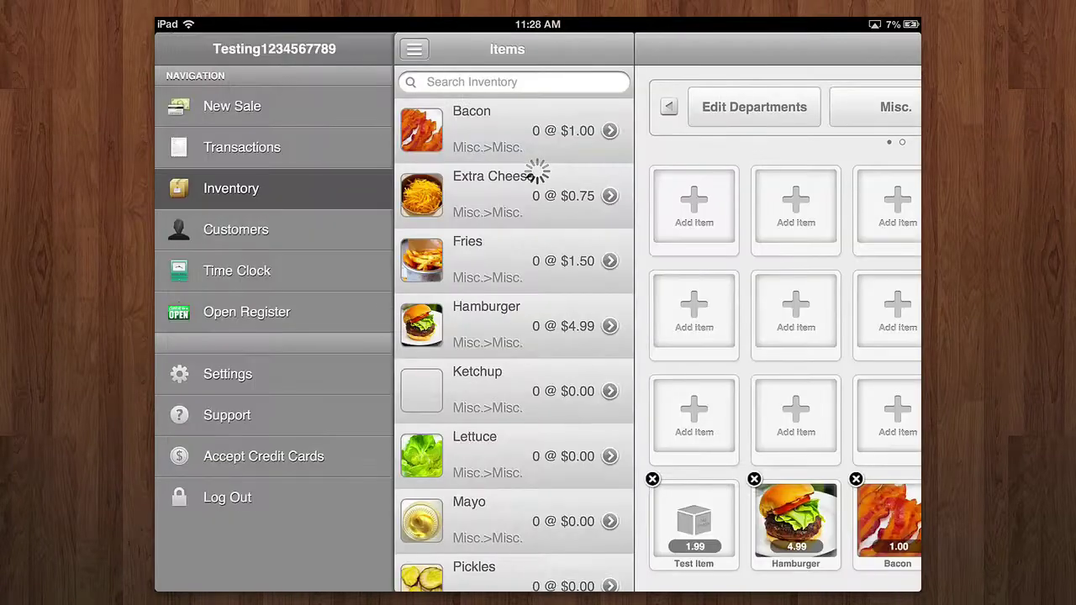
Go through Settings to the staff Time Clock page, ready to clock in
click(227, 374)
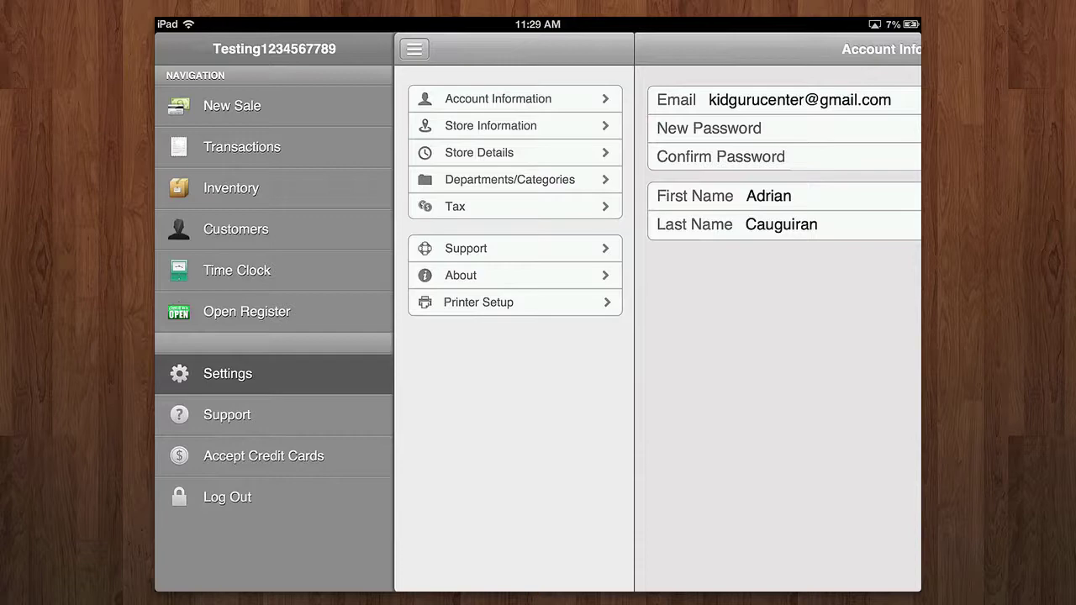
click(237, 270)
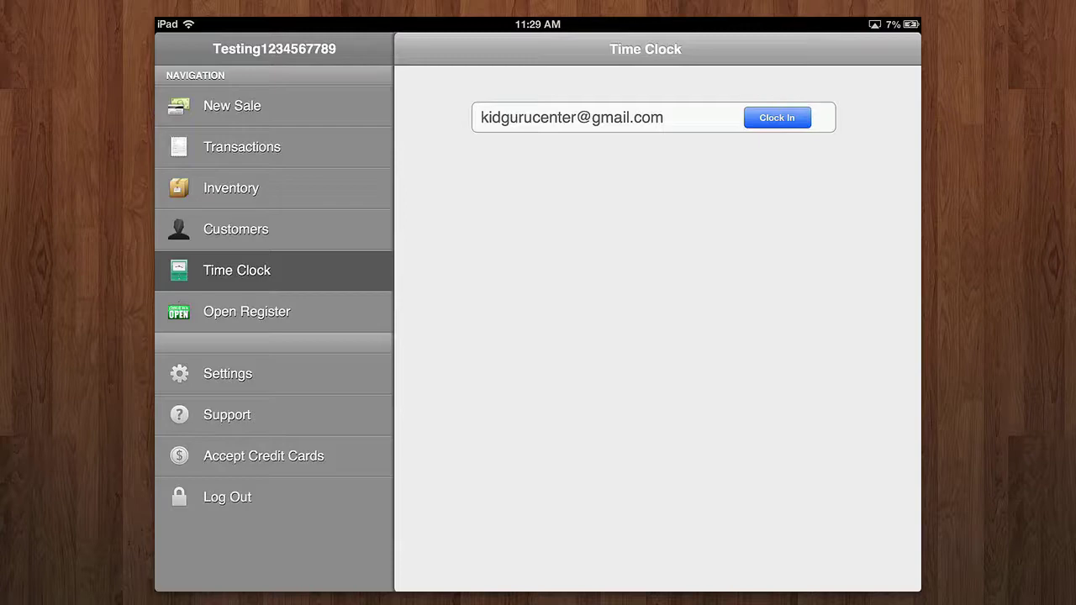
Look at the store's Departments/Categories and the Accept Credit Cards merchant setup
click(227, 374)
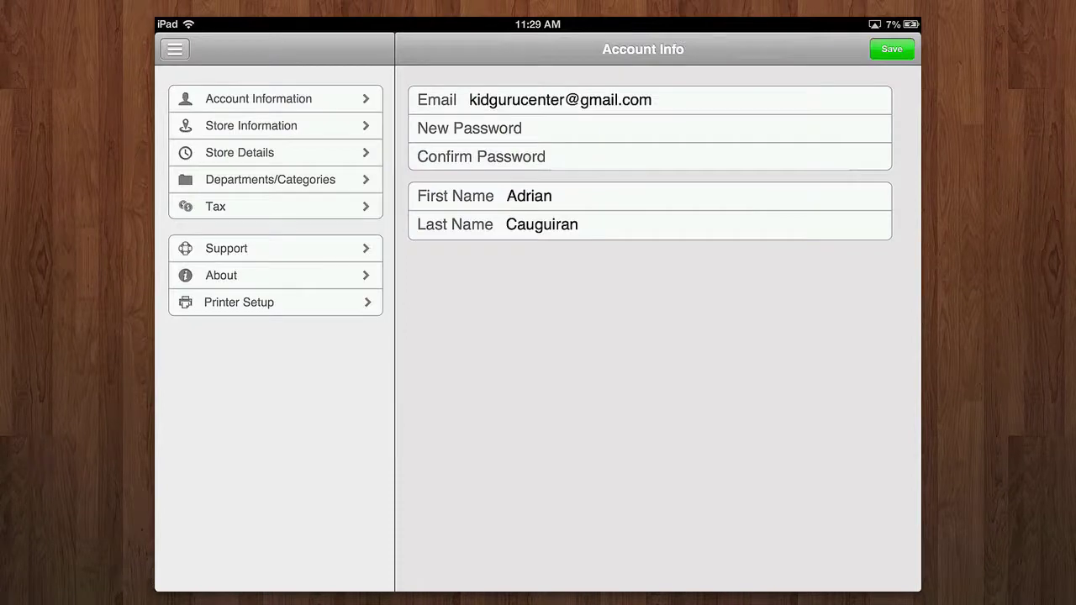
click(270, 179)
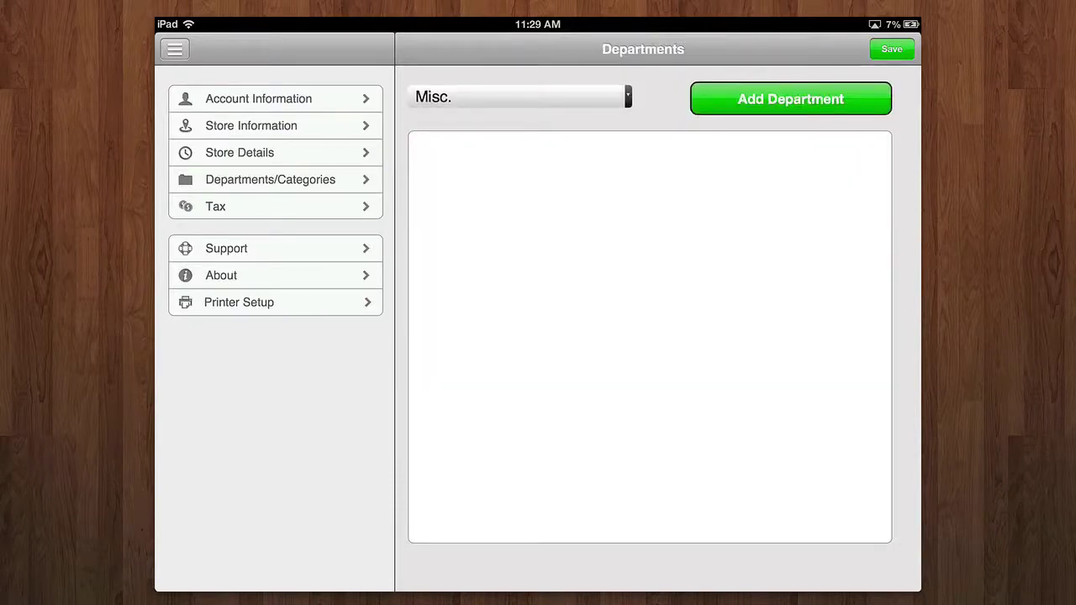
click(175, 48)
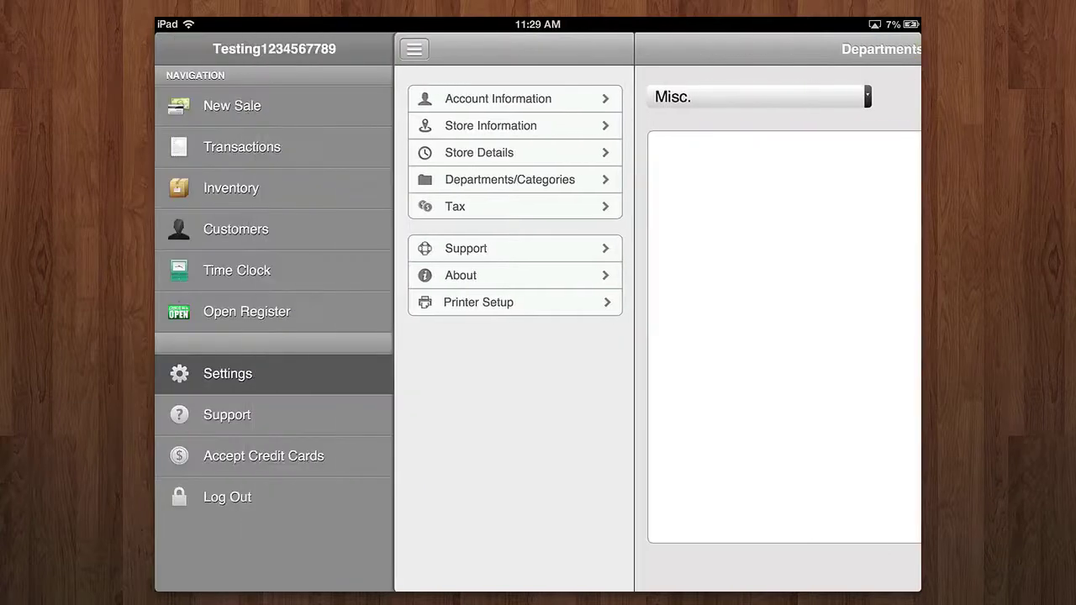
click(263, 456)
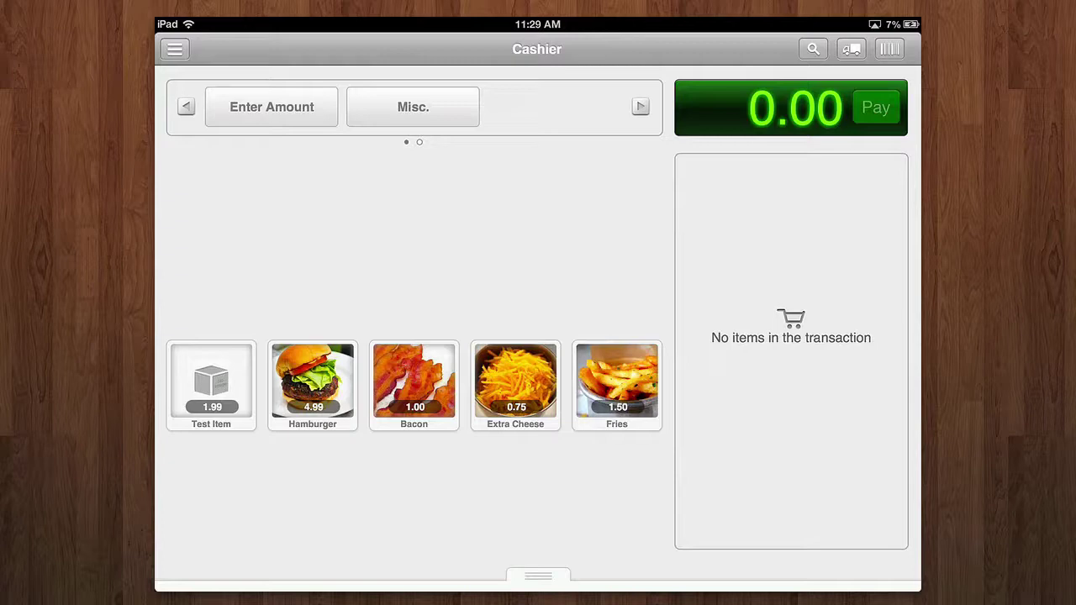
Ring up two Bacon and one Extra Cheese for a 2.91 sale total
click(414, 383)
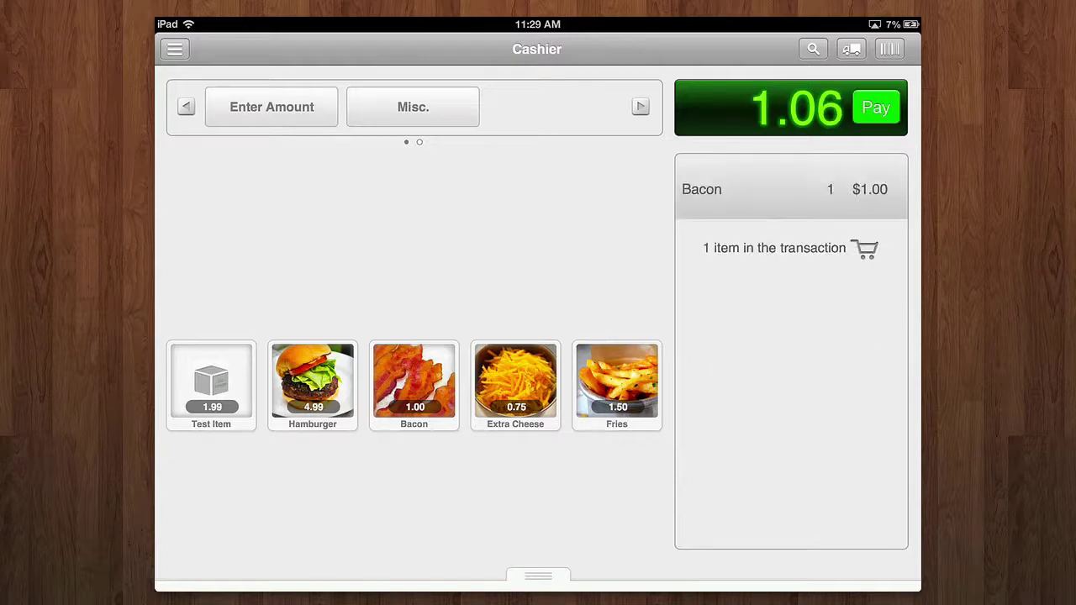
click(413, 383)
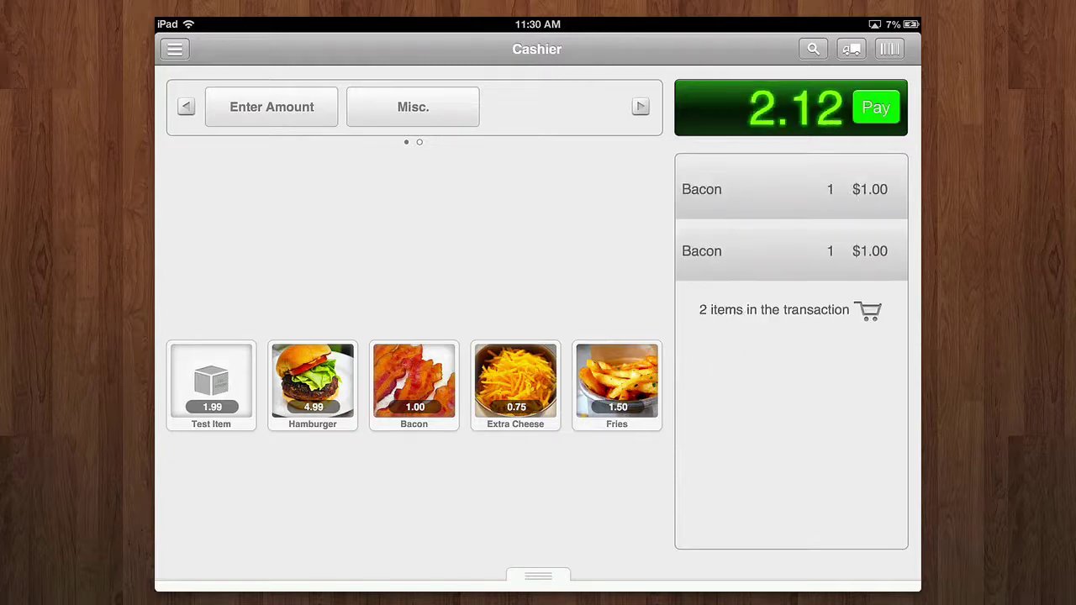
click(515, 383)
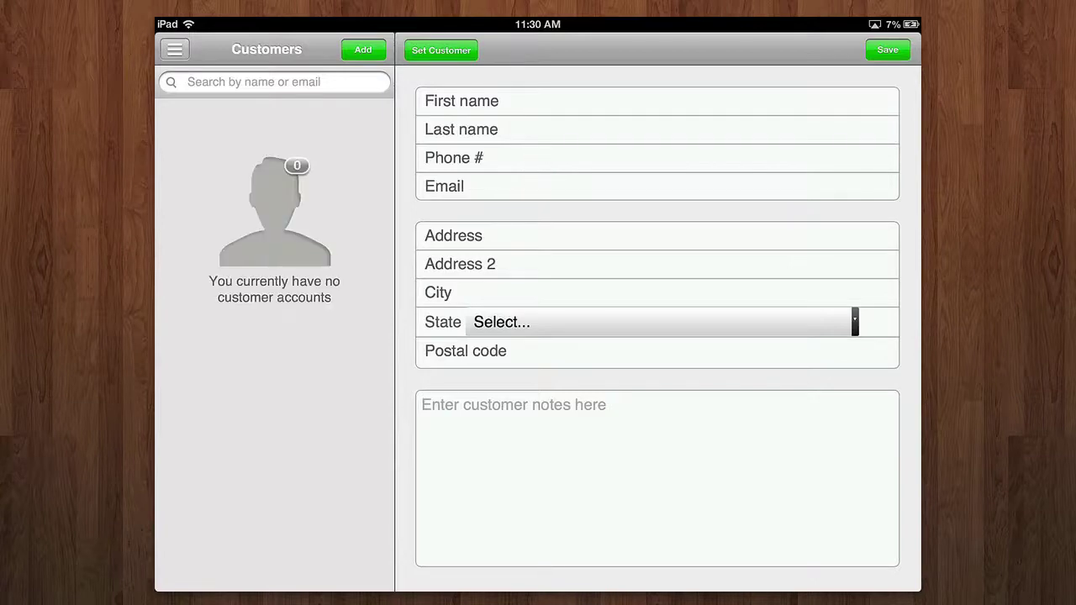
Save the new customer's information, then head back to New Sale via the sidebar
click(174, 49)
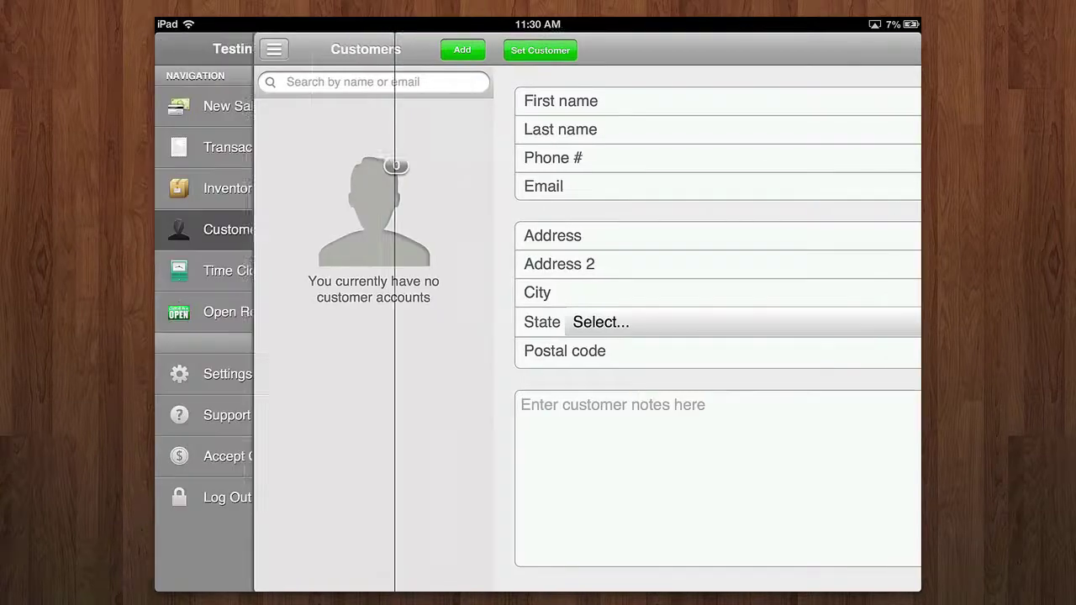
click(415, 49)
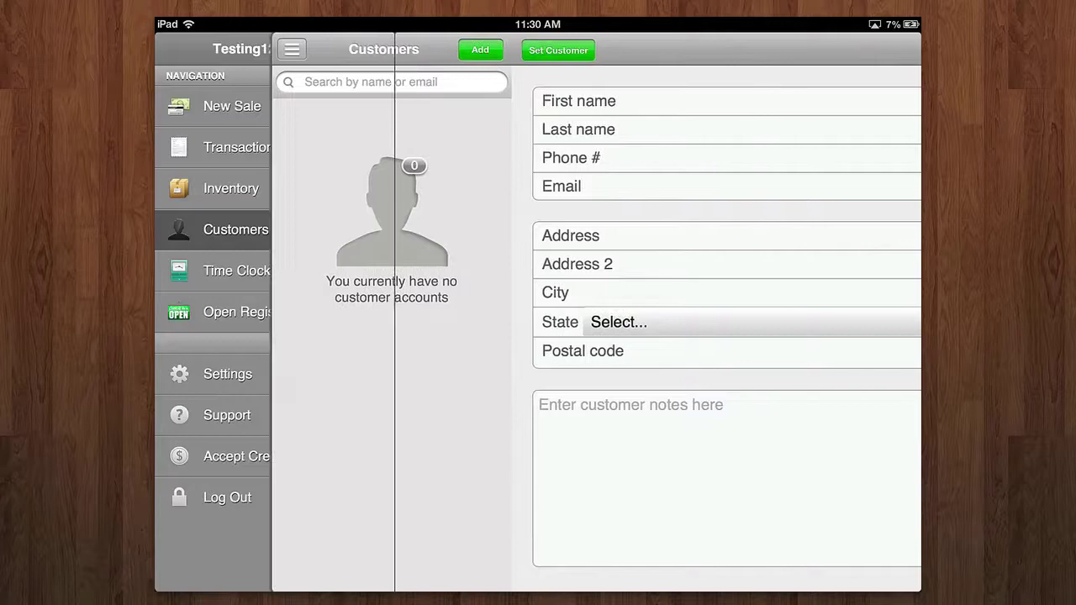
click(888, 50)
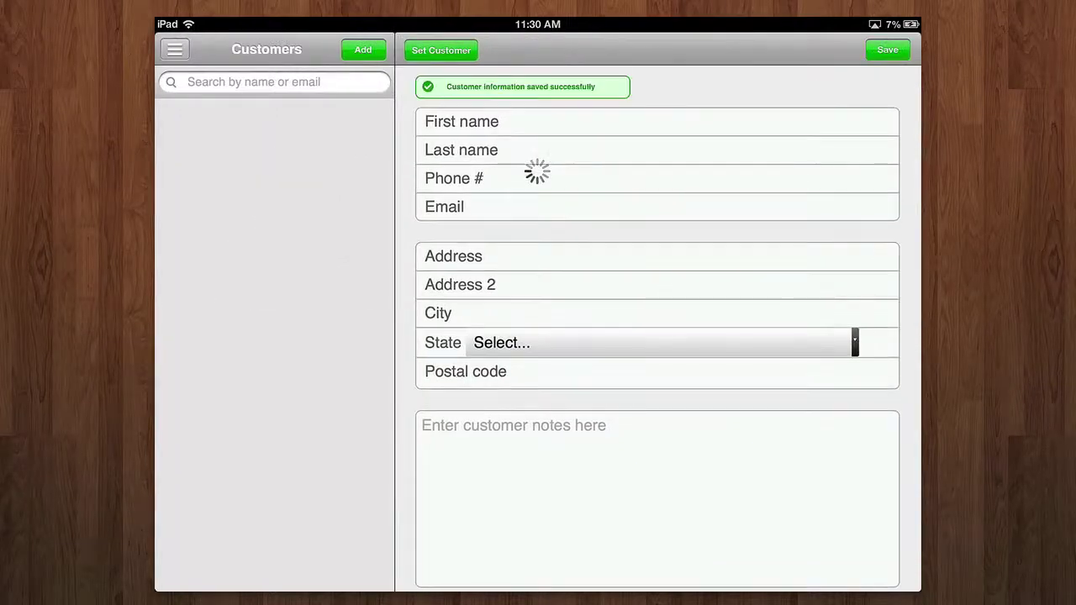
click(174, 48)
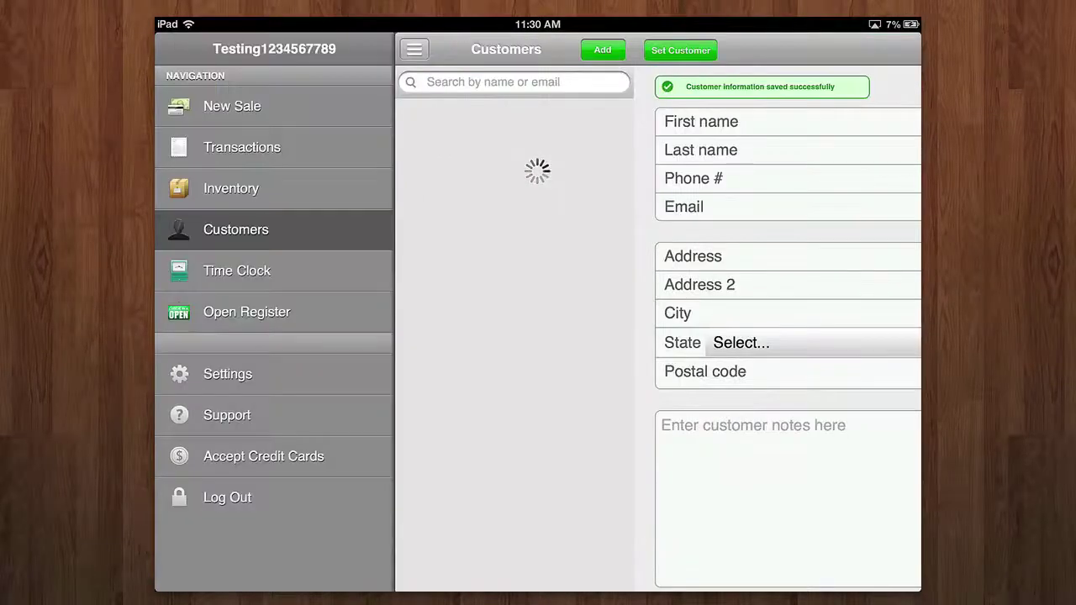
click(232, 106)
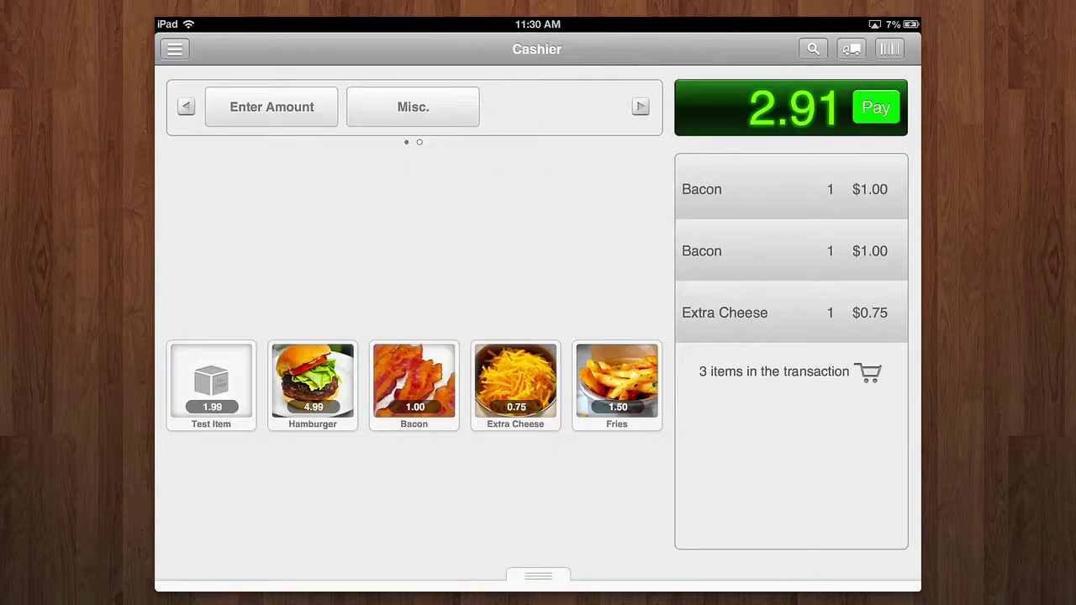
Start an item search, dismiss it, and reveal the sale's discount, hold and cancel options
click(813, 49)
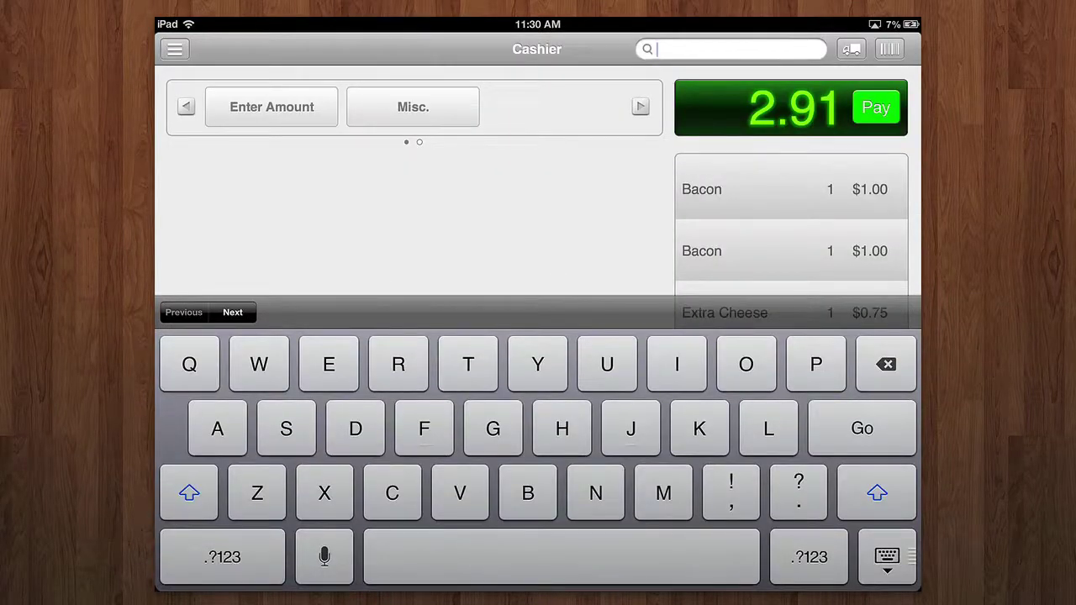
click(887, 556)
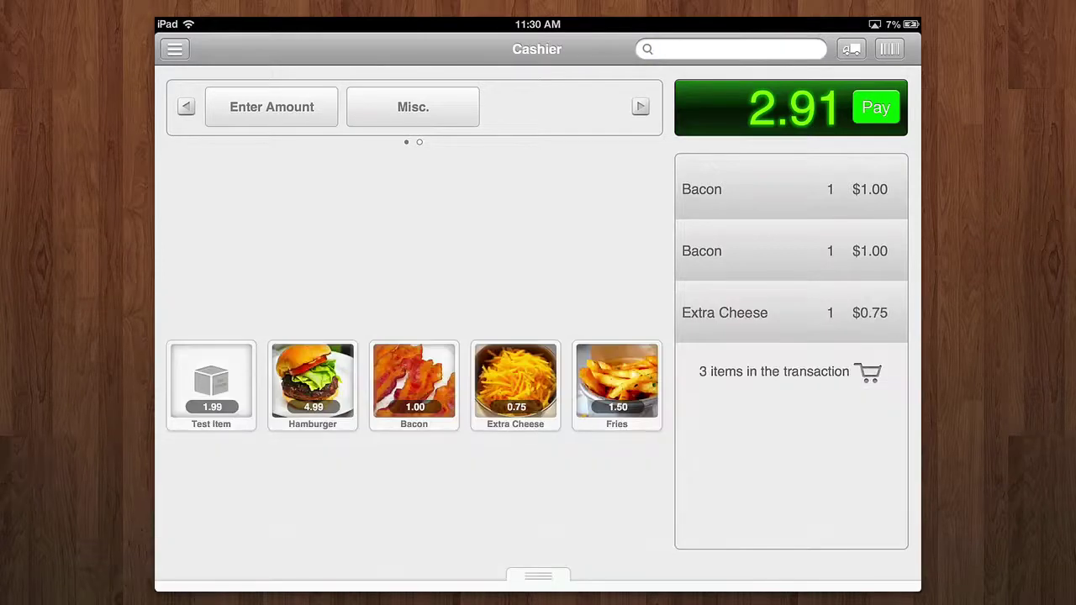
click(538, 576)
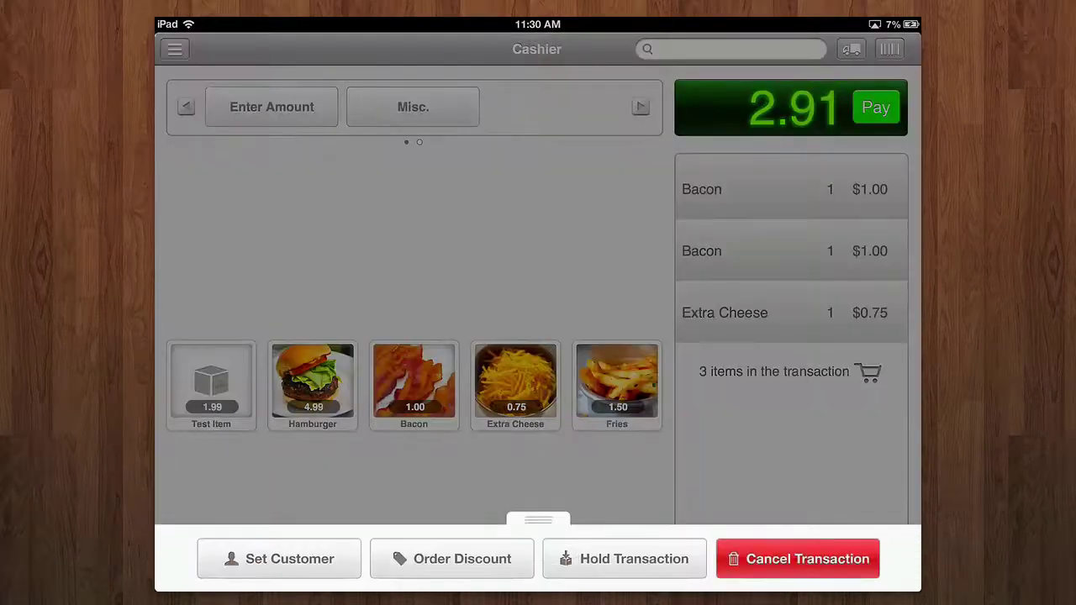